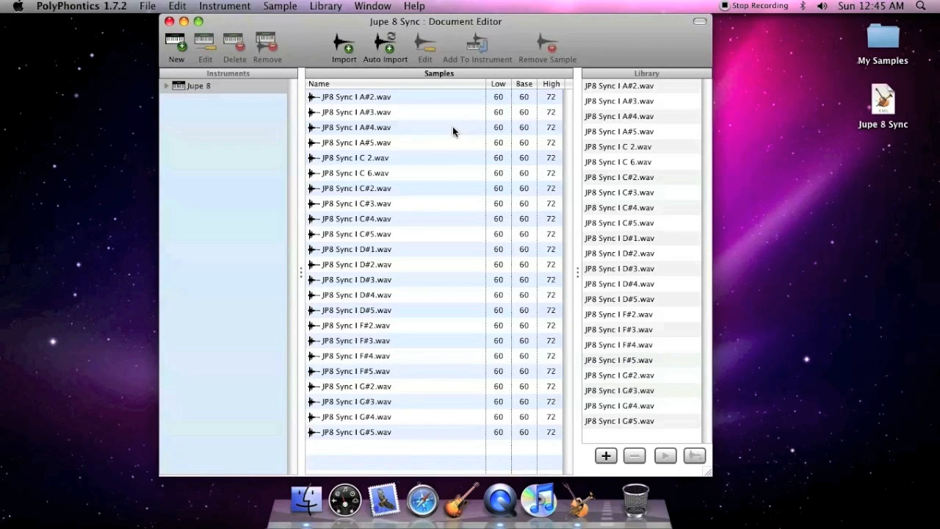
# Open the JP8 Sync I A#2.wav sample for editing, accept its settings unchanged, and open JP8 Sync I A#3.wav for editing.
pyautogui.click(432, 98)
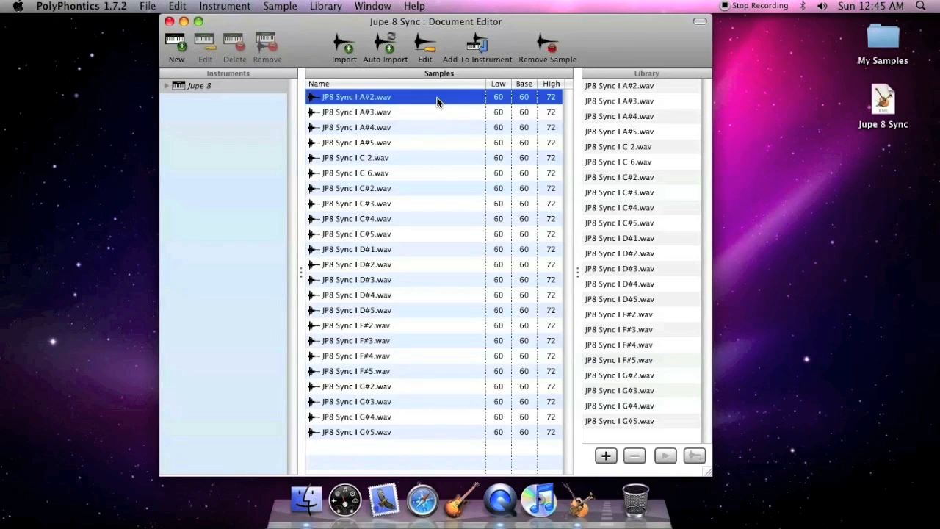
pyautogui.click(426, 47)
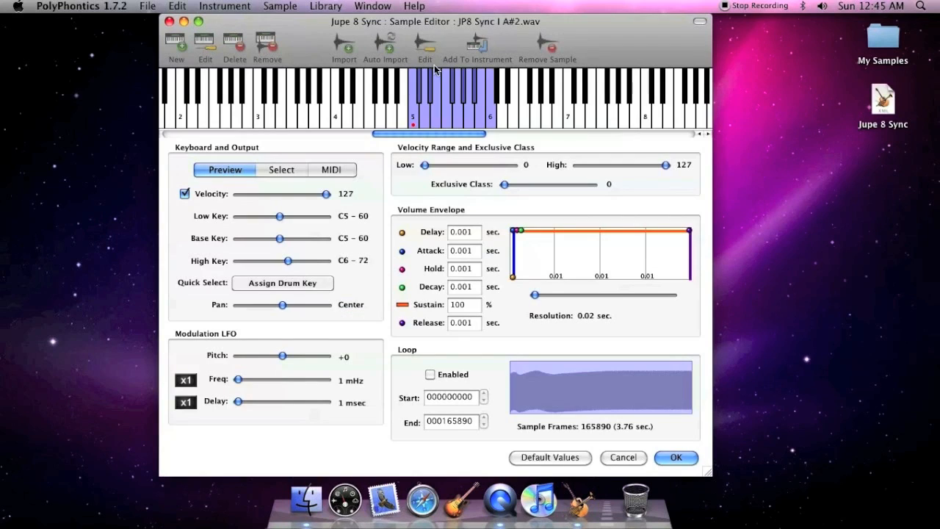
pyautogui.click(676, 457)
pyautogui.click(429, 114)
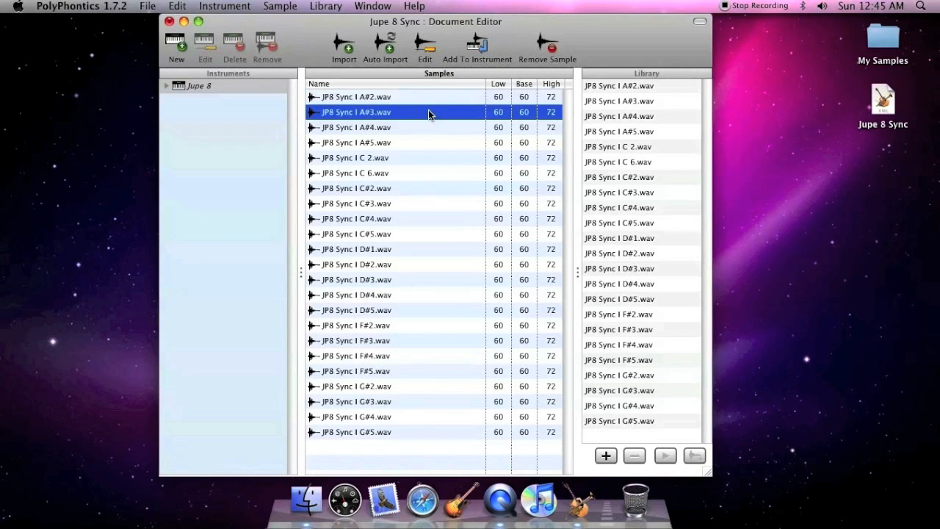
pyautogui.doubleClick(429, 114)
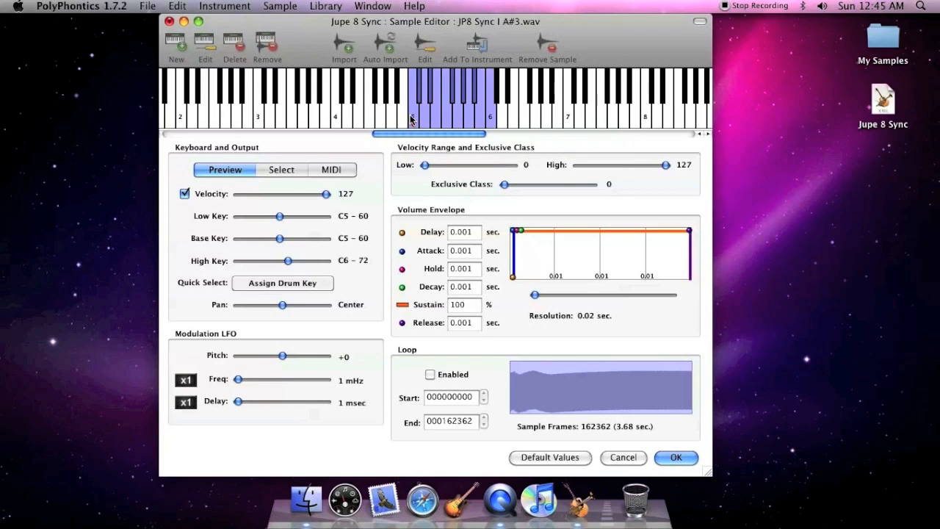
# Audition the notes from C5 upward and set the sample's key range to C4–C7 on the keyboard.
pyautogui.click(413, 116)
pyautogui.click(424, 114)
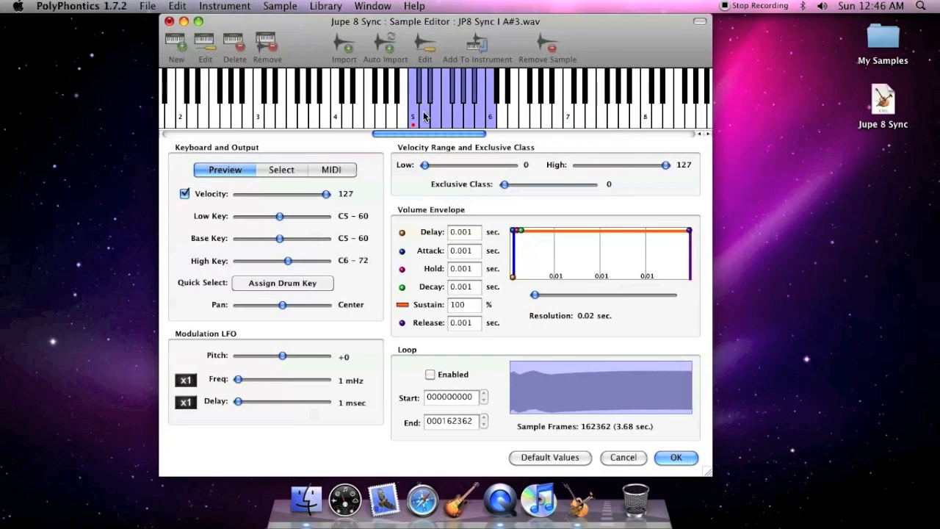
pyautogui.click(433, 115)
pyautogui.moveTo(335, 119); pyautogui.dragTo(534, 120)
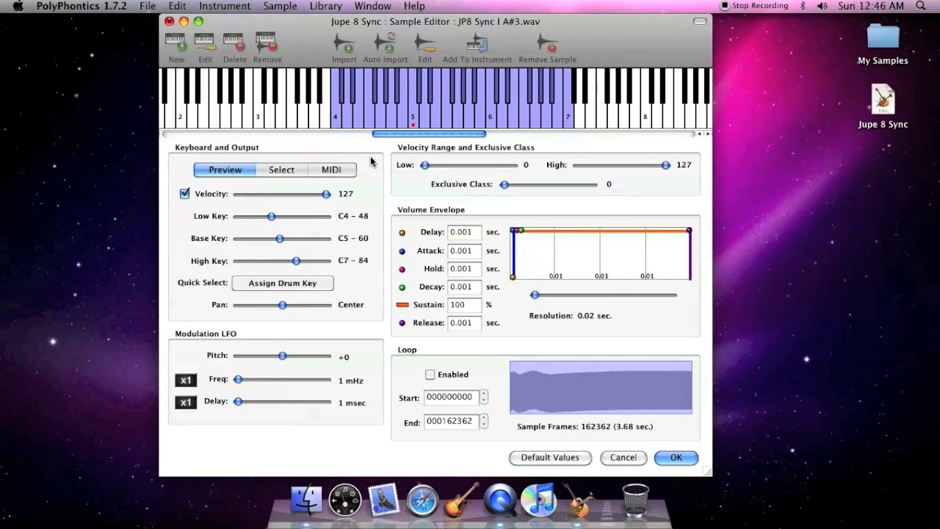
# Put the keyboard in Preview mode and audition the sample on the notes from C5 upward.
pyautogui.click(233, 173)
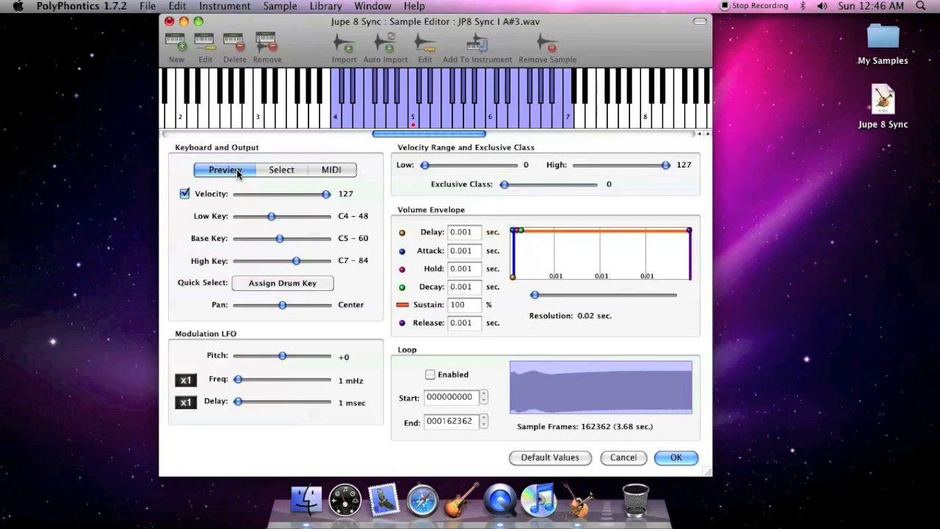
pyautogui.click(415, 113)
pyautogui.click(425, 114)
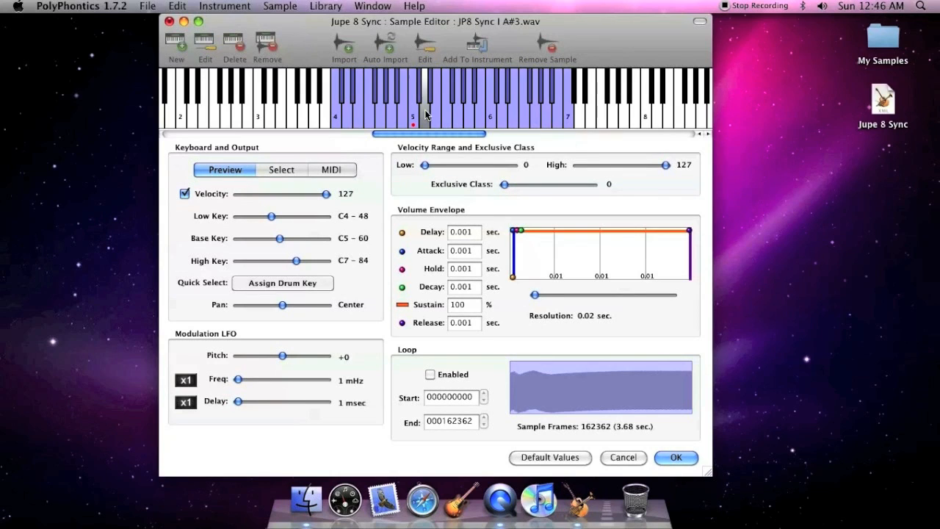
pyautogui.click(434, 114)
# Set the key range to C4–C6 with base key A4 in Select mode, and put the keyboard in MIDI mode.
pyautogui.click(282, 170)
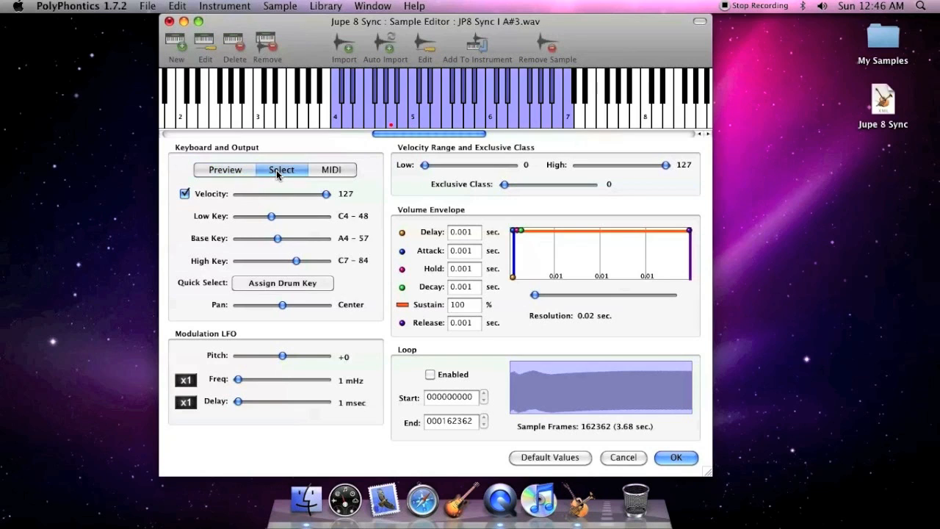
pyautogui.moveTo(335, 115); pyautogui.dragTo(489, 126)
pyautogui.click(349, 173)
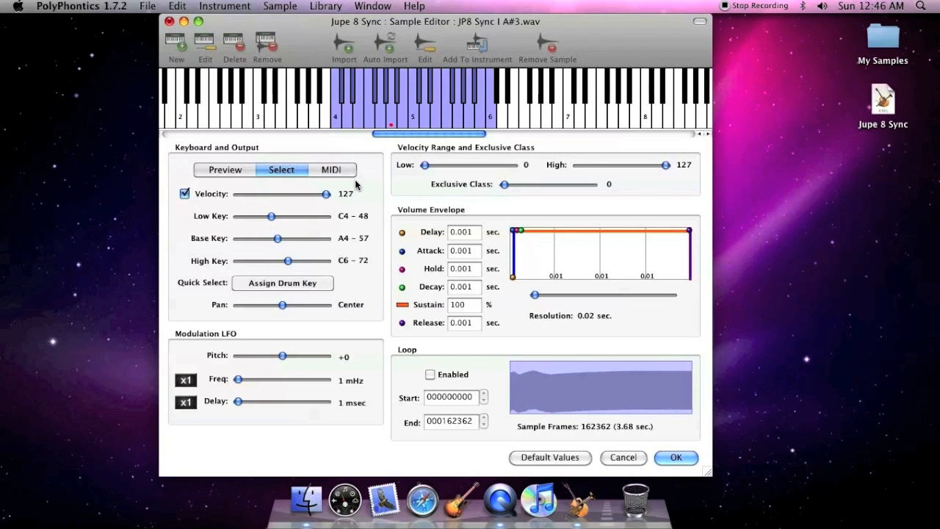
pyautogui.click(349, 174)
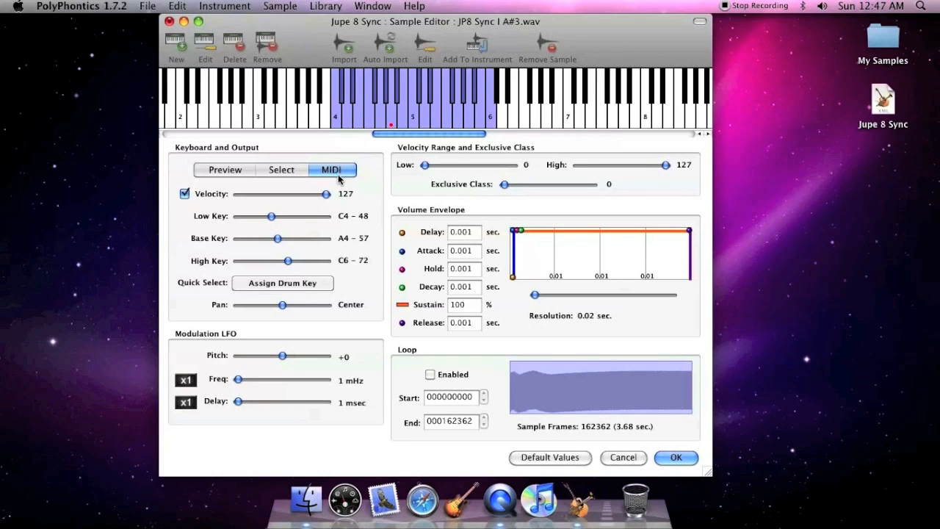
# Assign the sample to the General MIDI Level 1 drum key A# - 58 Vibraslap.
pyautogui.click(324, 283)
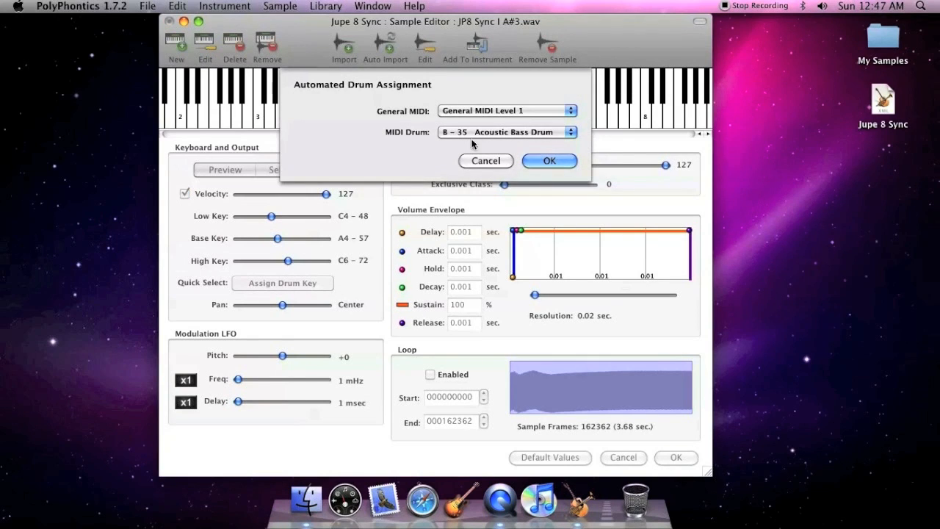
pyautogui.click(492, 111)
pyautogui.click(492, 114)
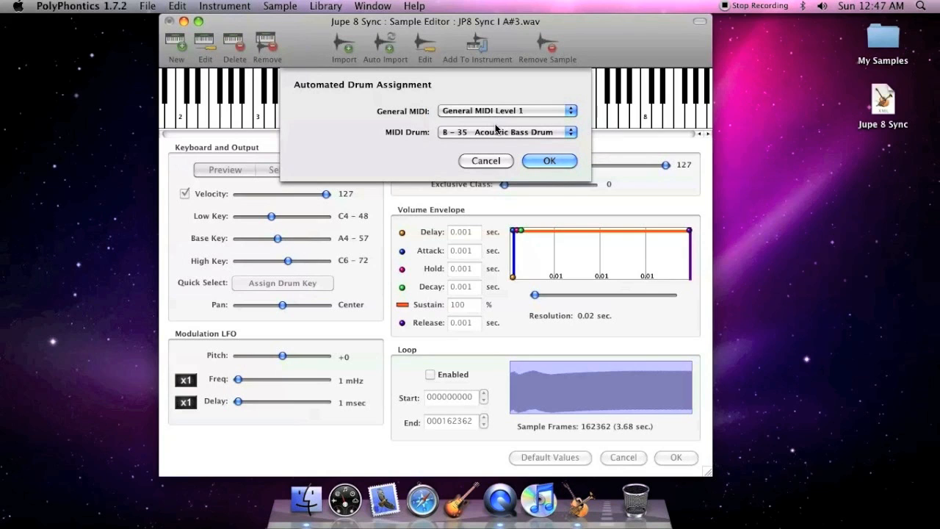
pyautogui.click(504, 132)
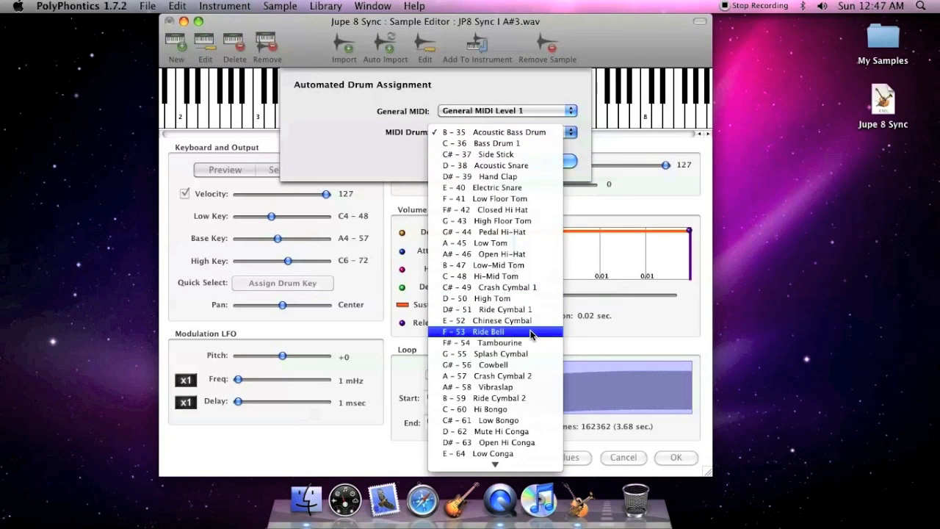
pyautogui.click(532, 387)
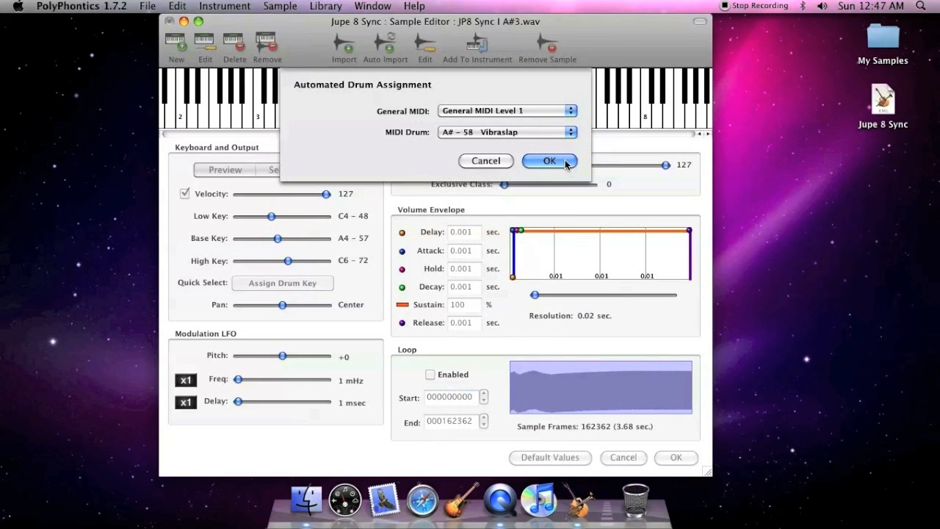
pyautogui.click(564, 160)
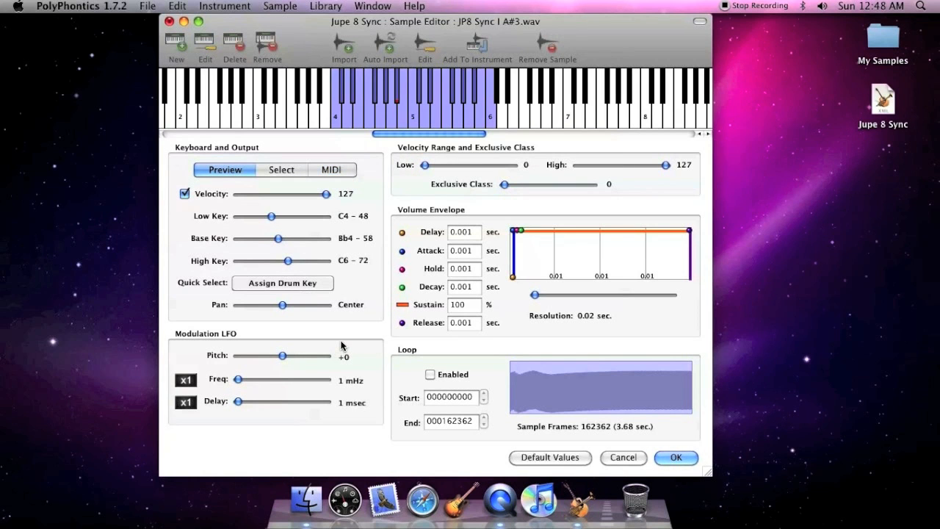
# Set the modulation LFO pitch to +39 and audition the A4 note.
pyautogui.moveTo(283, 358); pyautogui.dragTo(283, 359)
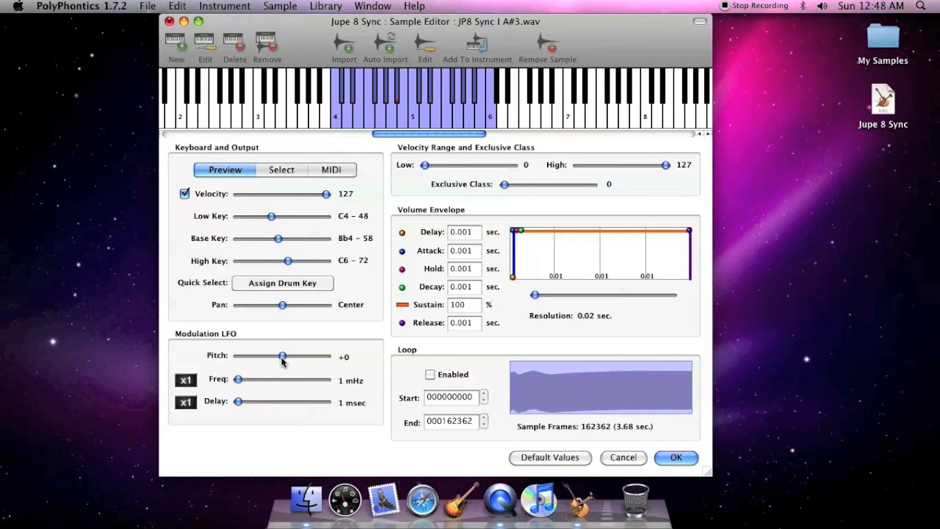
pyautogui.moveTo(282, 357); pyautogui.dragTo(313, 356)
pyautogui.click(392, 114)
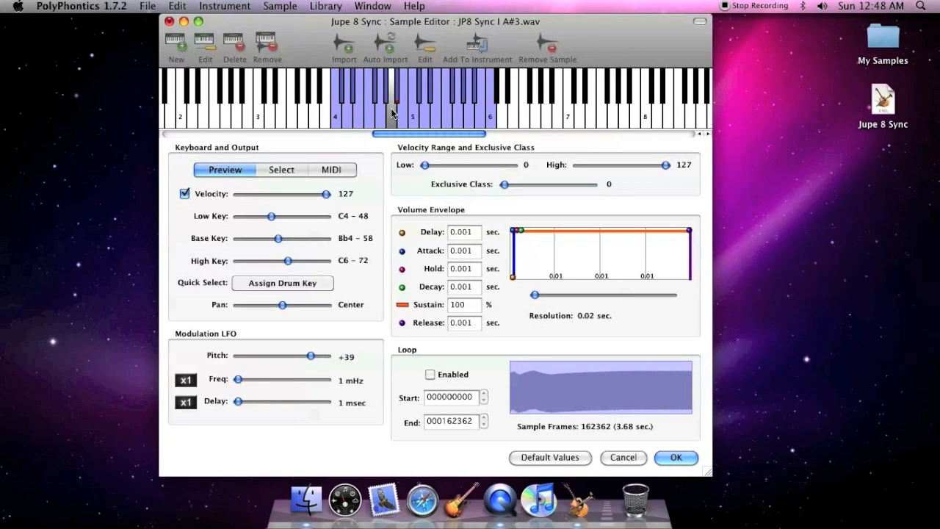
# Set the modulation LFO frequency to 699 mHz and to 1.0 Hz, auditioning A4 after each change.
pyautogui.moveTo(238, 380); pyautogui.dragTo(301, 381)
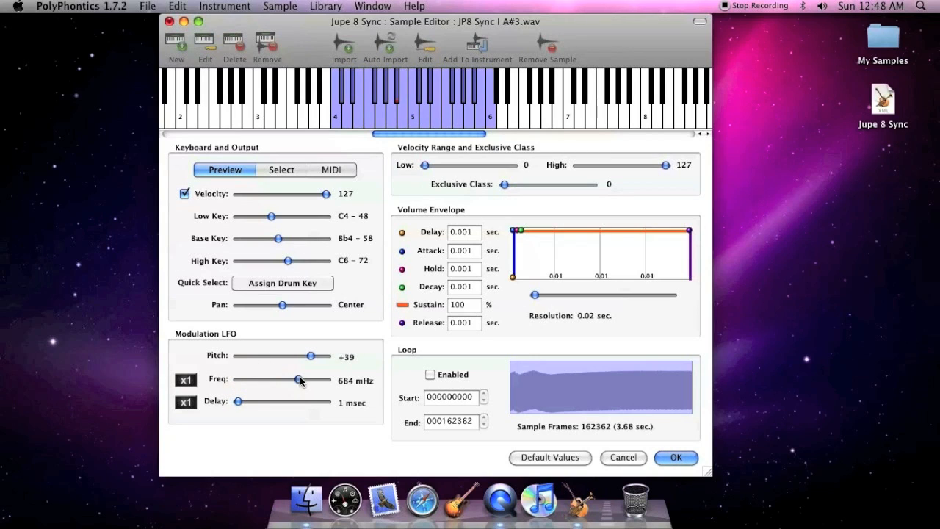
pyautogui.click(389, 117)
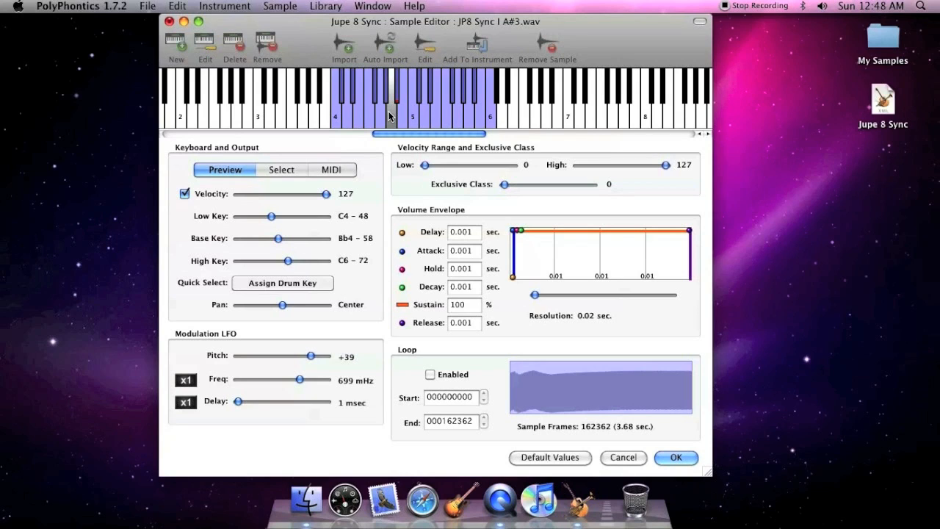
pyautogui.moveTo(300, 379); pyautogui.dragTo(341, 382)
pyautogui.click(389, 116)
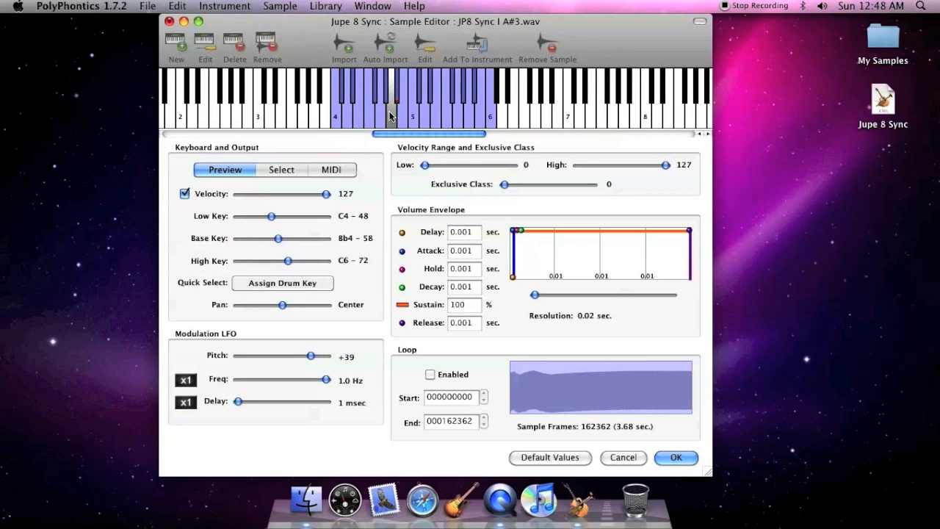
# Switch the LFO frequency multiplier to x2, set the frequency to 8.3 Hz, and audition A4.
pyautogui.click(185, 379)
pyautogui.moveTo(247, 379); pyautogui.dragTo(314, 382)
pyautogui.click(392, 117)
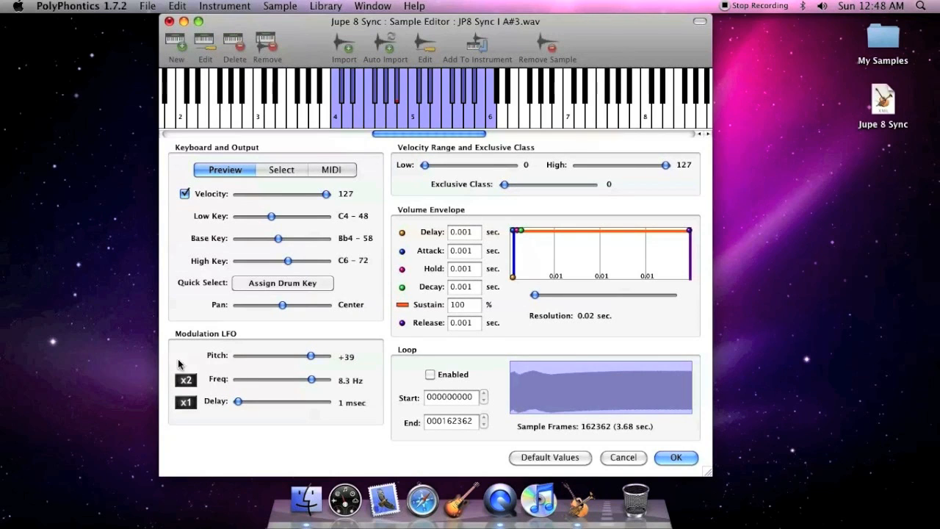
# Try an LFO pitch of +60 with a frequency of 94.9 Hz and with 927 mHz at multiplier x1, auditioning each.
pyautogui.click(185, 378)
pyautogui.click(192, 382)
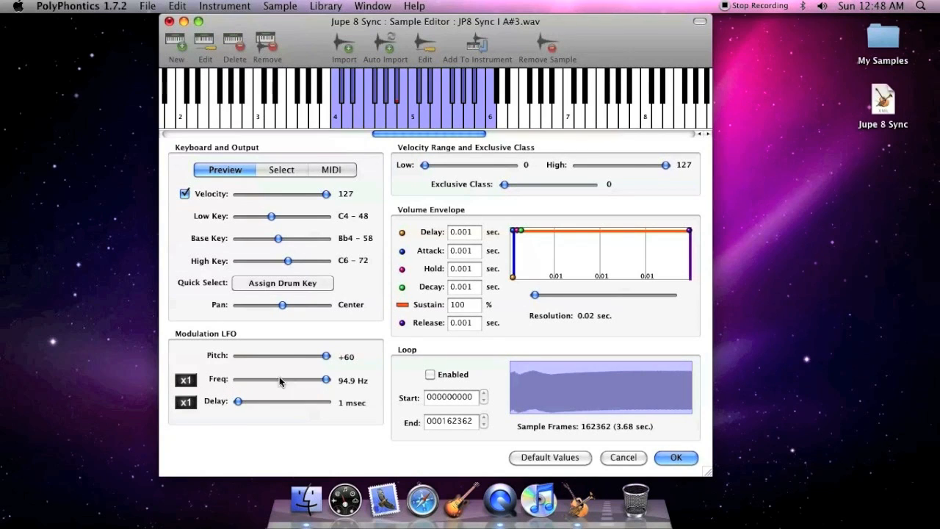
pyautogui.click(400, 121)
pyautogui.moveTo(326, 380); pyautogui.dragTo(319, 380)
pyautogui.click(393, 122)
# Set the LFO delay to 816 msec, lengthen it further with the x2 multiplier, and audition A4 with each delay.
pyautogui.moveTo(238, 401); pyautogui.dragTo(310, 403)
pyautogui.click(393, 115)
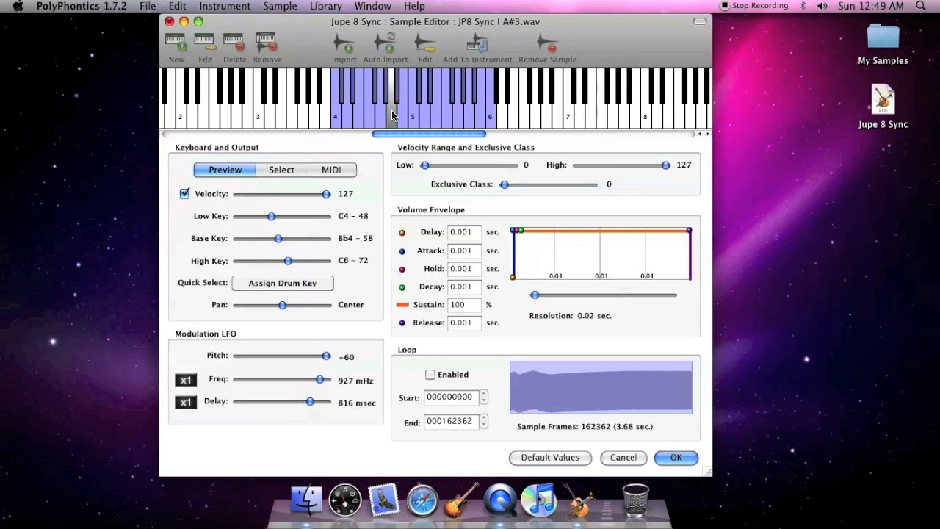
pyautogui.click(185, 401)
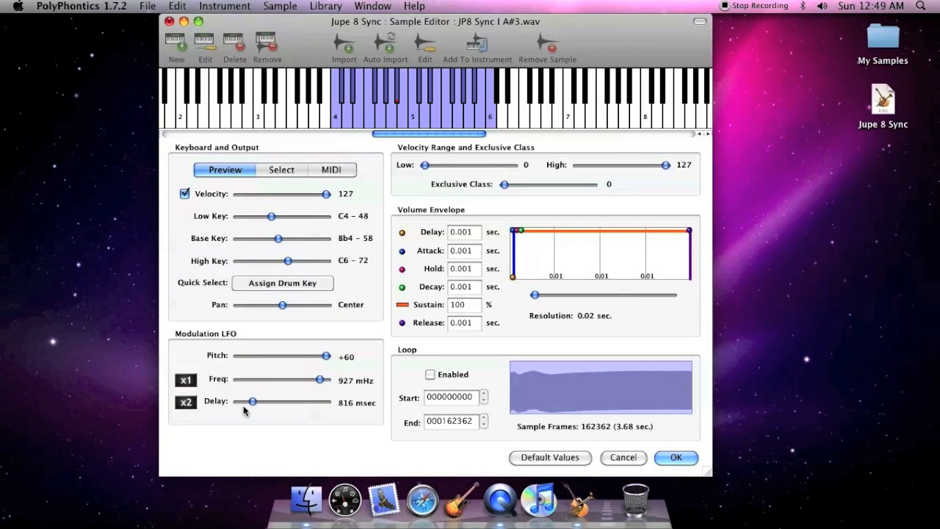
pyautogui.moveTo(252, 402); pyautogui.dragTo(304, 402)
pyautogui.click(393, 121)
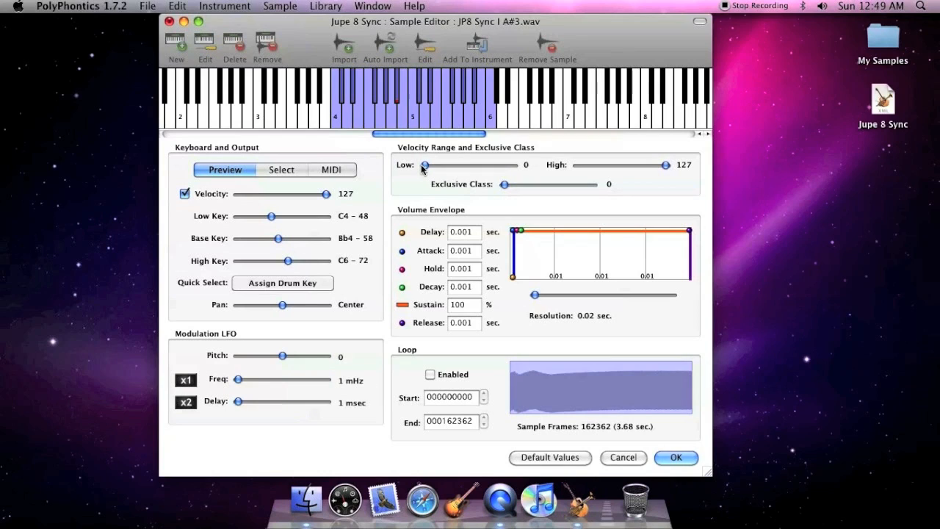
# Limit the high velocity range to 57, lower the preview velocity to 57, and audition notes at both preview velocities.
pyautogui.click(215, 196)
pyautogui.click(214, 196)
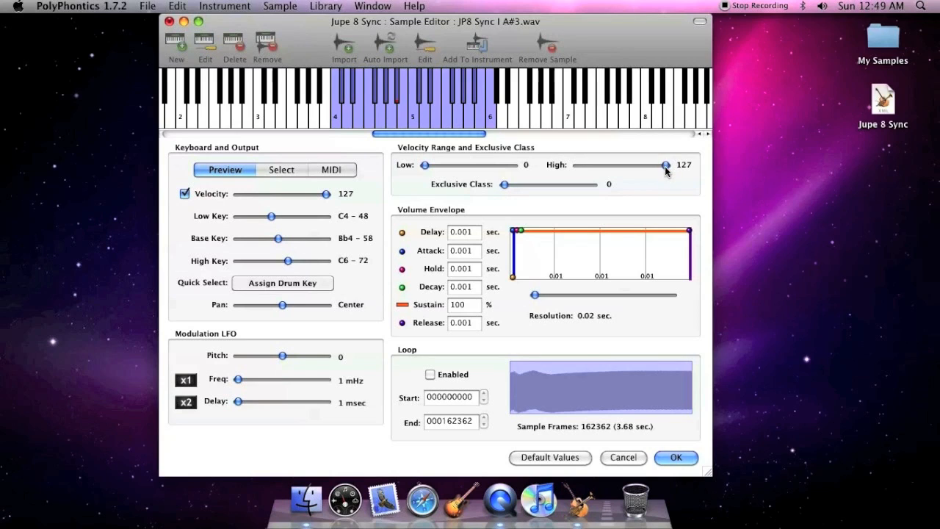
pyautogui.moveTo(666, 166); pyautogui.dragTo(616, 166)
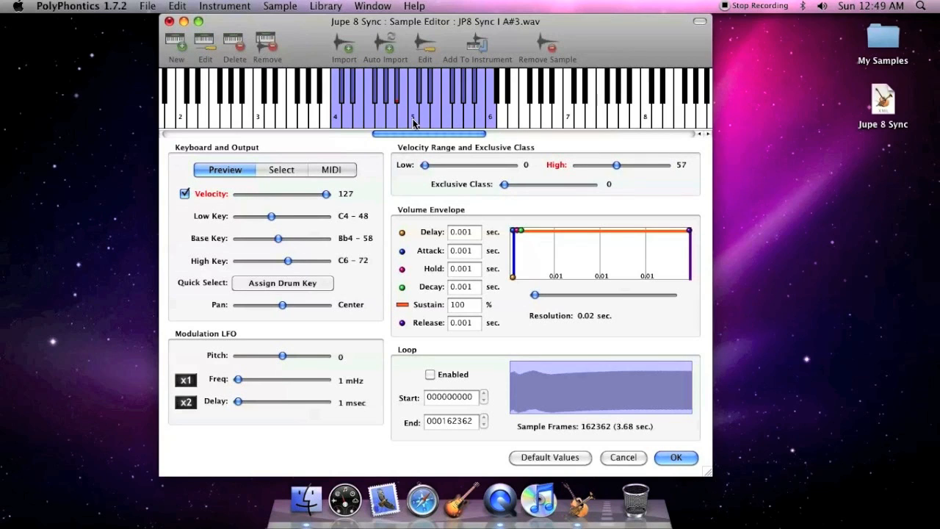
pyautogui.click(390, 122)
pyautogui.moveTo(326, 195); pyautogui.dragTo(278, 198)
pyautogui.click(391, 117)
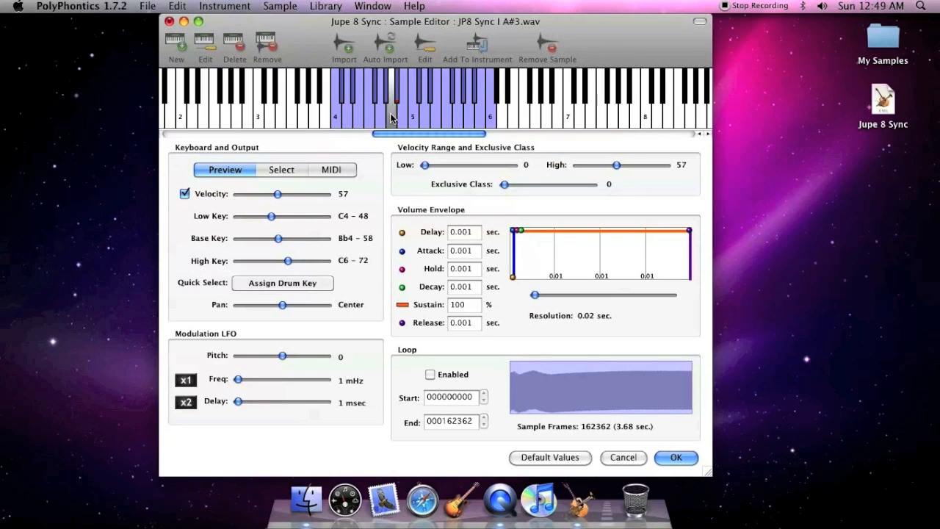
pyautogui.click(409, 117)
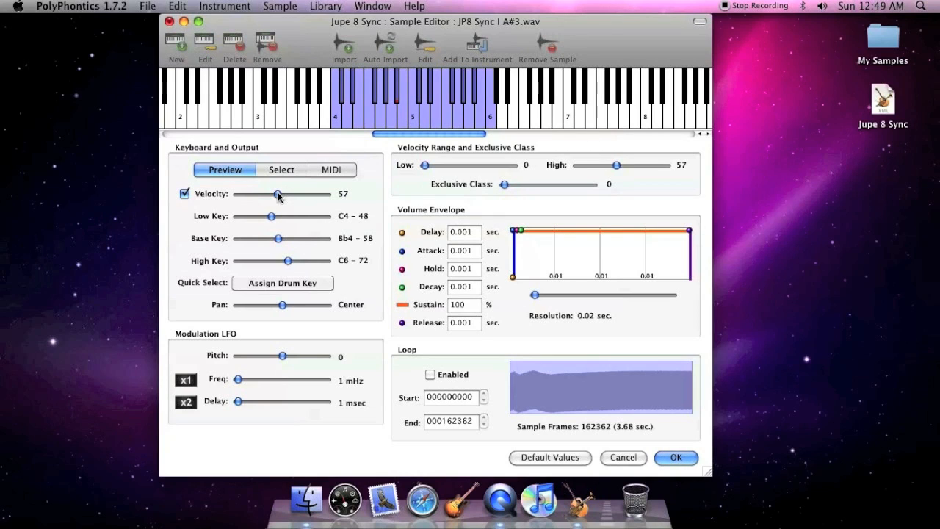
# Restore the preview velocity and the high velocity limit to 127, keeping the exclusive class at 0.
pyautogui.moveTo(278, 194); pyautogui.dragTo(327, 194)
pyautogui.moveTo(641, 166); pyautogui.dragTo(683, 164)
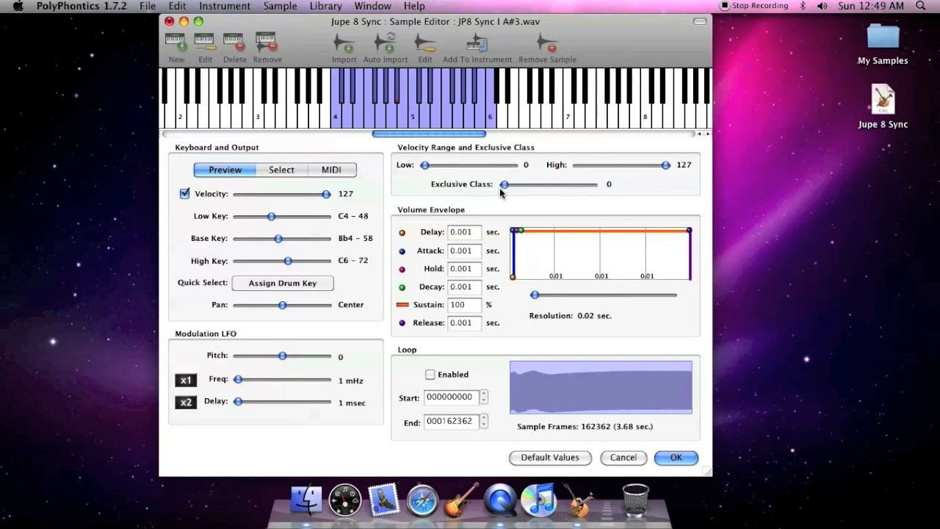
pyautogui.moveTo(504, 185); pyautogui.dragTo(503, 188)
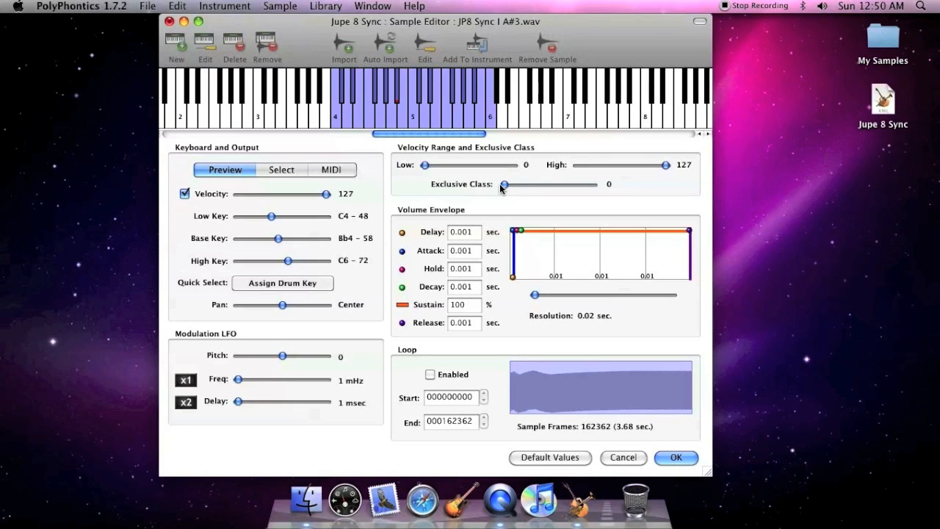
# Set the volume envelope's release to 0.02 sec, audition C5, and set the envelope graph's resolution to 7.25 sec.
pyautogui.moveTo(689, 232); pyautogui.dragTo(535, 231)
pyautogui.click(414, 112)
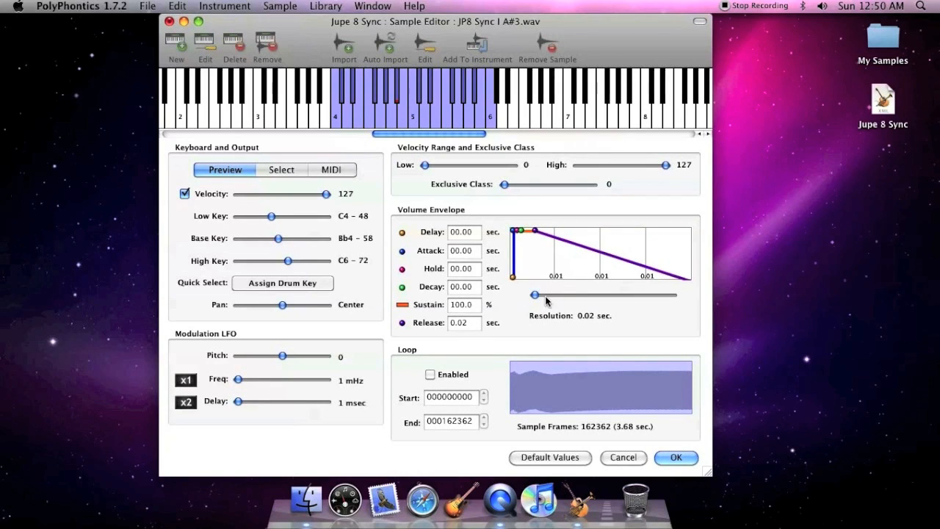
pyautogui.moveTo(535, 295); pyautogui.dragTo(589, 298)
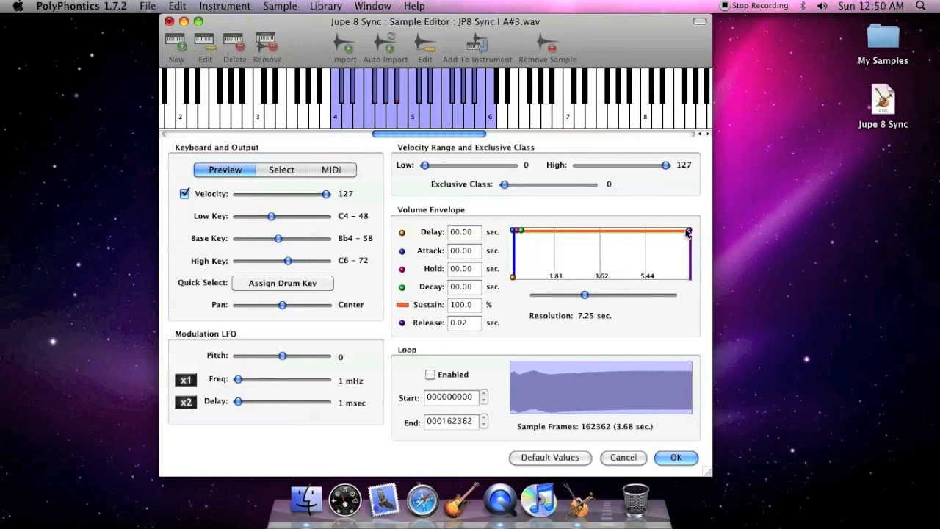
# Lengthen the volume envelope's release to 6.45 sec on the envelope graph and audition C5 and C4.
pyautogui.moveTo(689, 232); pyautogui.dragTo(531, 230)
pyautogui.click(414, 115)
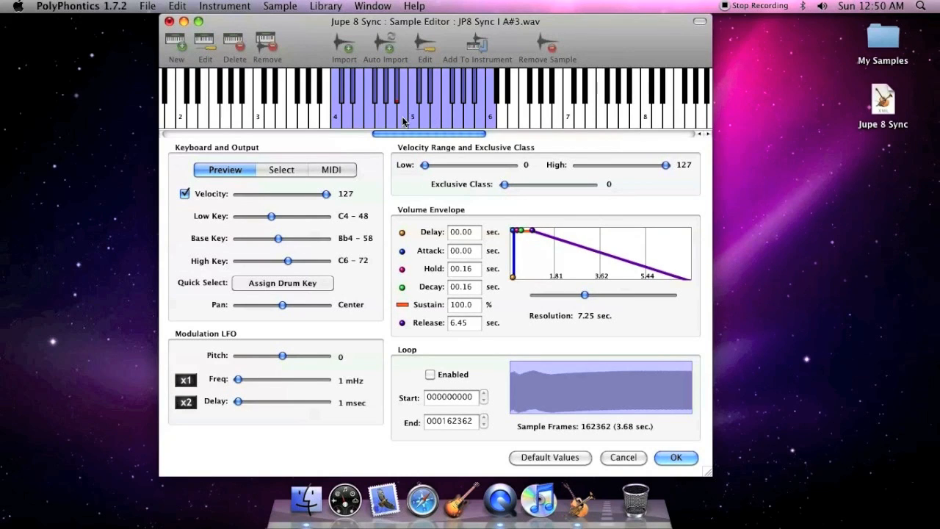
pyautogui.click(337, 120)
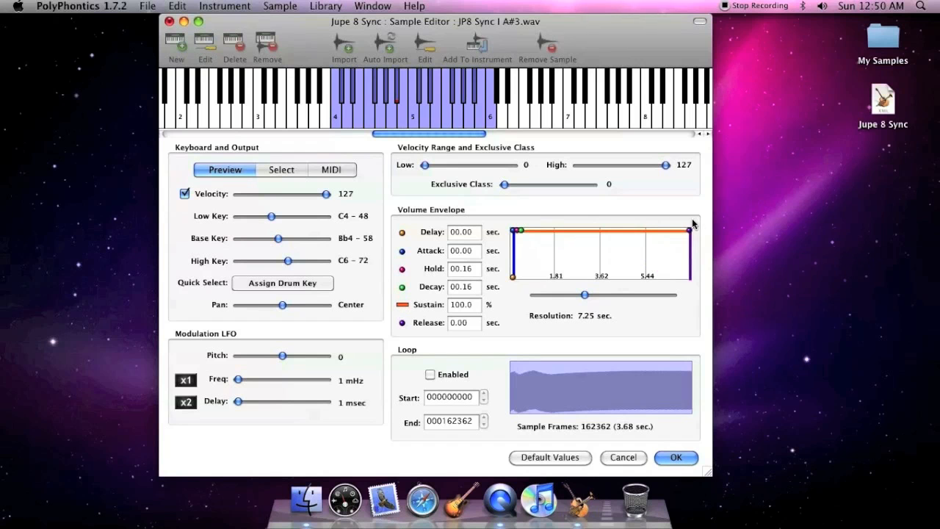
# Enable looping, set the loop region on the waveform from about frame 77490 to 132841, and audition A4 and C5.
pyautogui.click(432, 375)
pyautogui.moveTo(544, 393); pyautogui.dragTo(597, 393)
pyautogui.moveTo(692, 397); pyautogui.dragTo(661, 396)
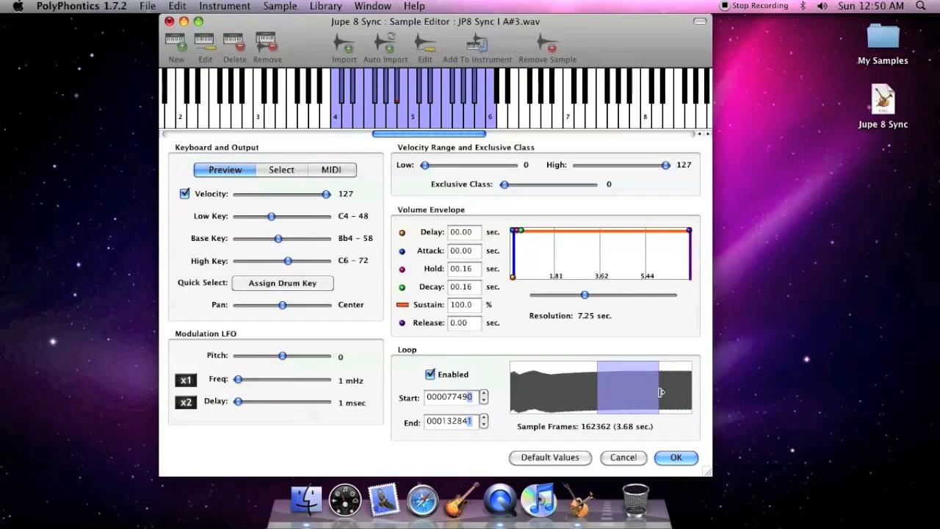
pyautogui.click(396, 110)
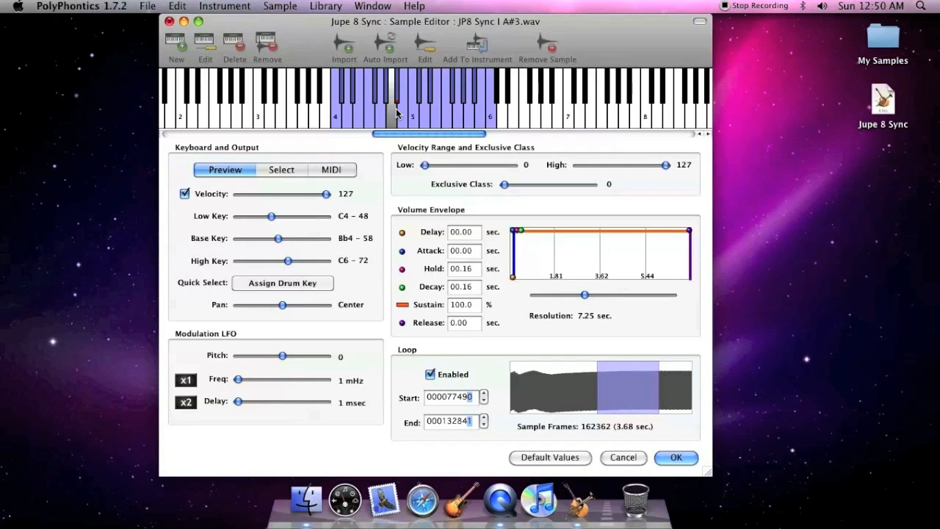
pyautogui.click(414, 114)
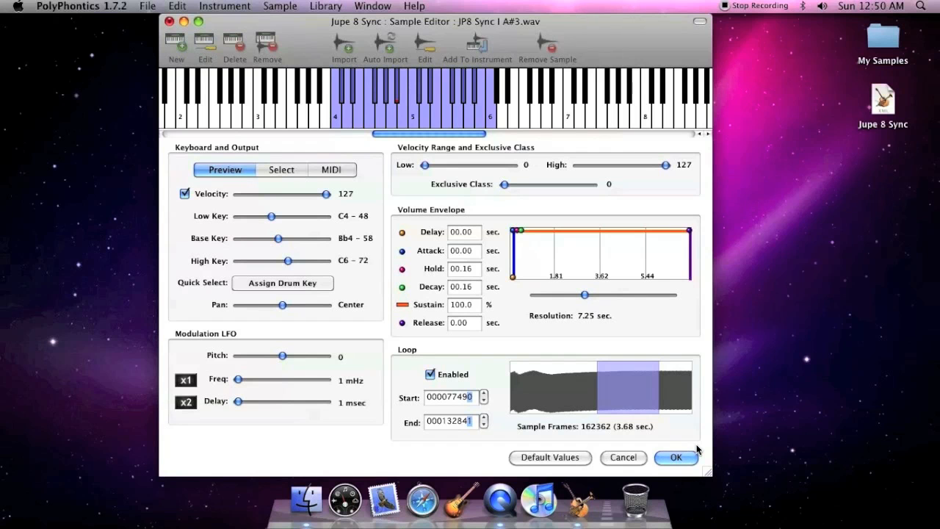
# Reset all of the sample's settings to their default values and accept them to return to the Document Editor.
pyautogui.click(580, 458)
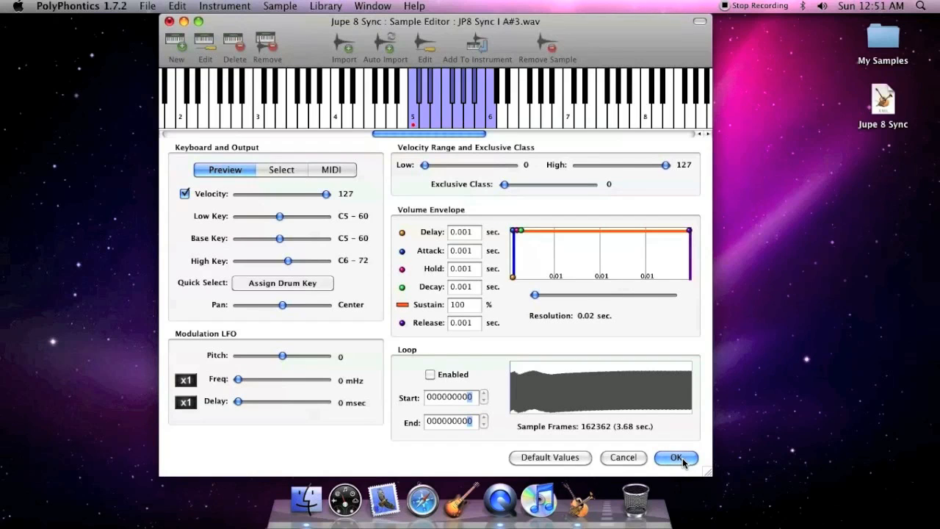
pyautogui.click(676, 458)
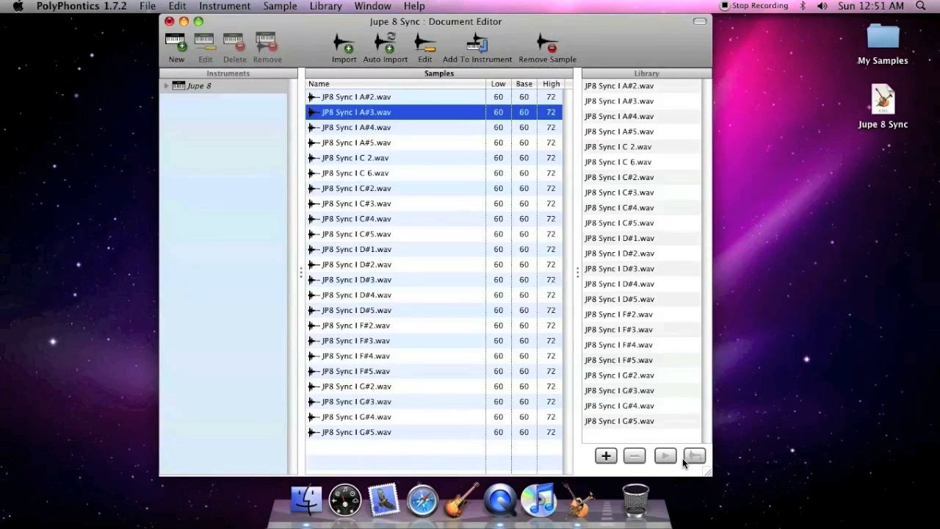